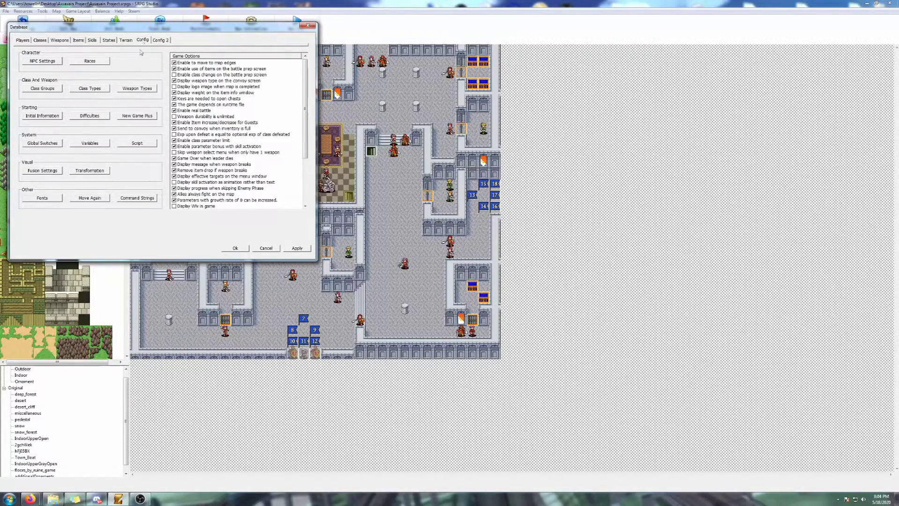
Open the Fusion Settings and check the unit filter of the Rescue : 0 fusion.
click(43, 170)
drag(112, 48, 206, 99)
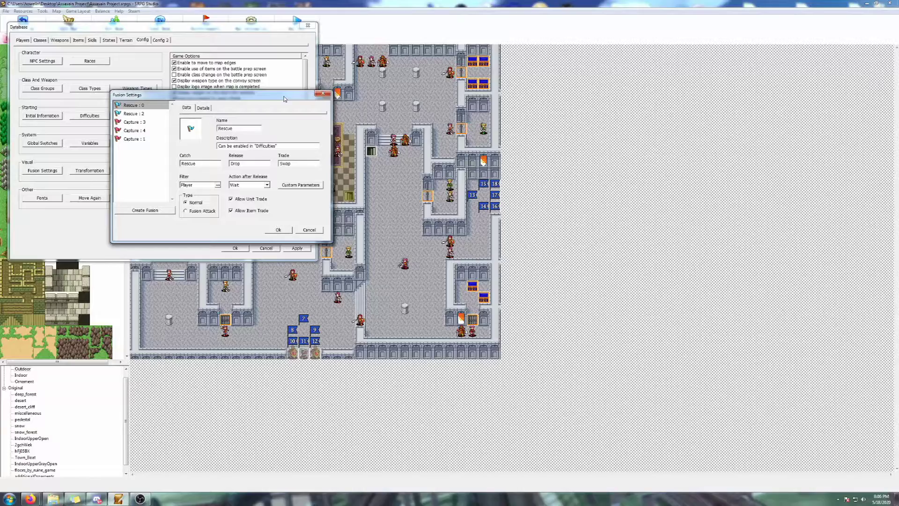
click(213, 186)
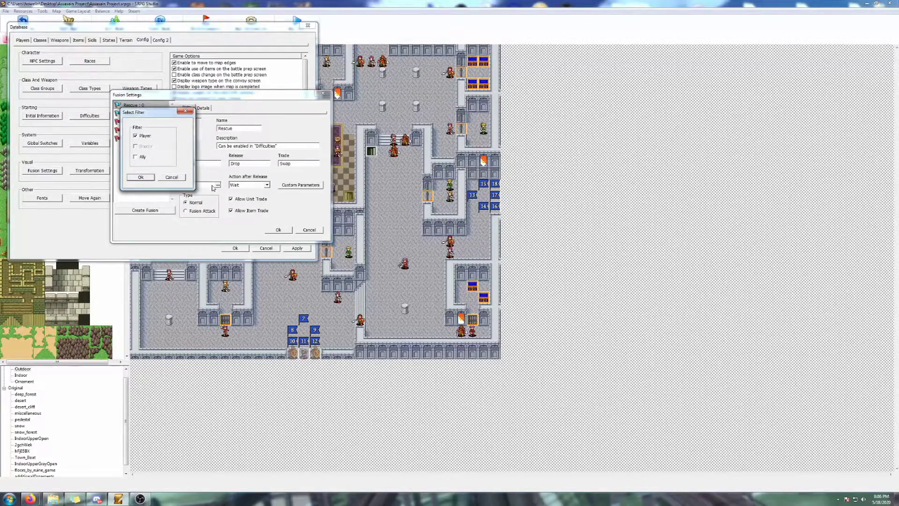
click(142, 177)
Check the unit filter and the Action after Release options of the Capture : 3 fusion.
click(149, 121)
click(205, 185)
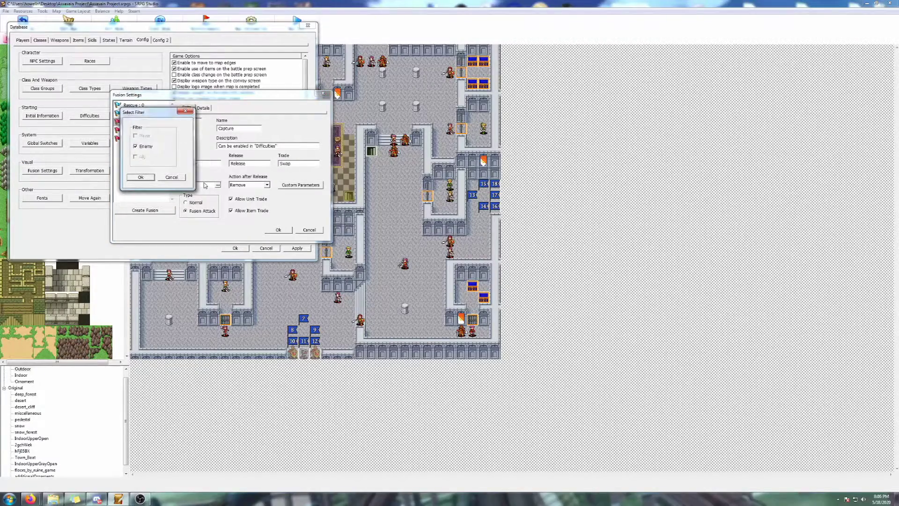
key(Return)
click(266, 185)
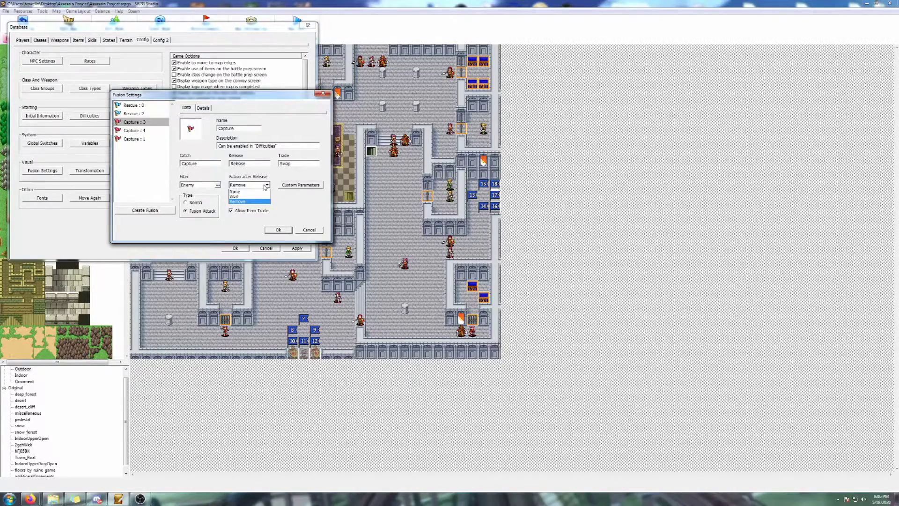
click(296, 223)
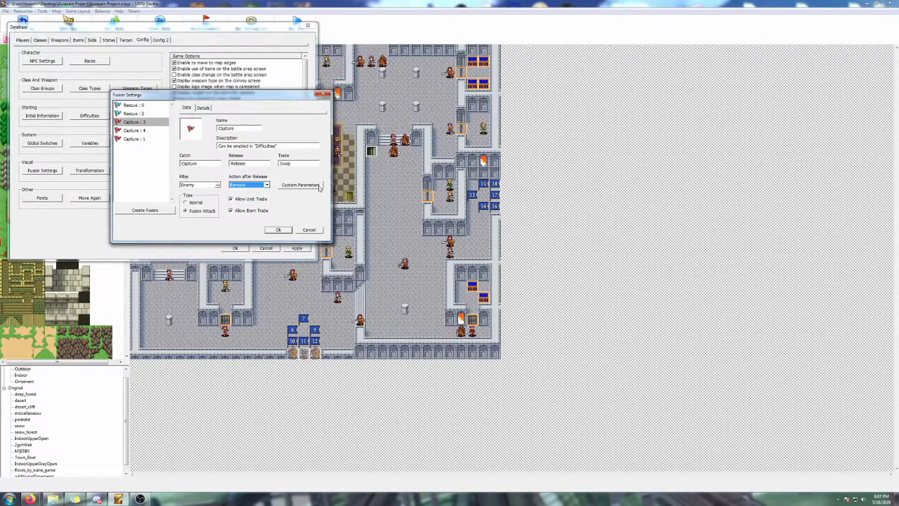
Inspect the Stat Changes during Fusion in the details of the Capture : 3 fusion.
click(202, 108)
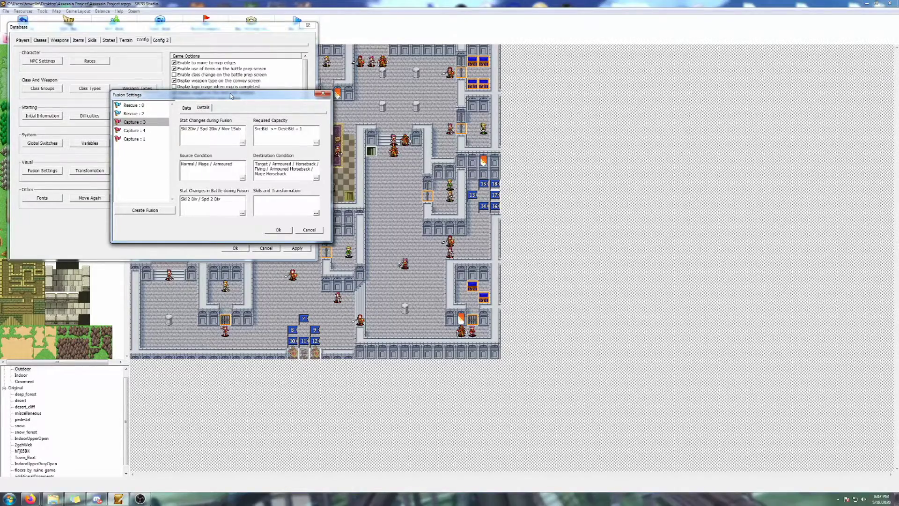
double_click(219, 138)
drag(233, 116, 451, 126)
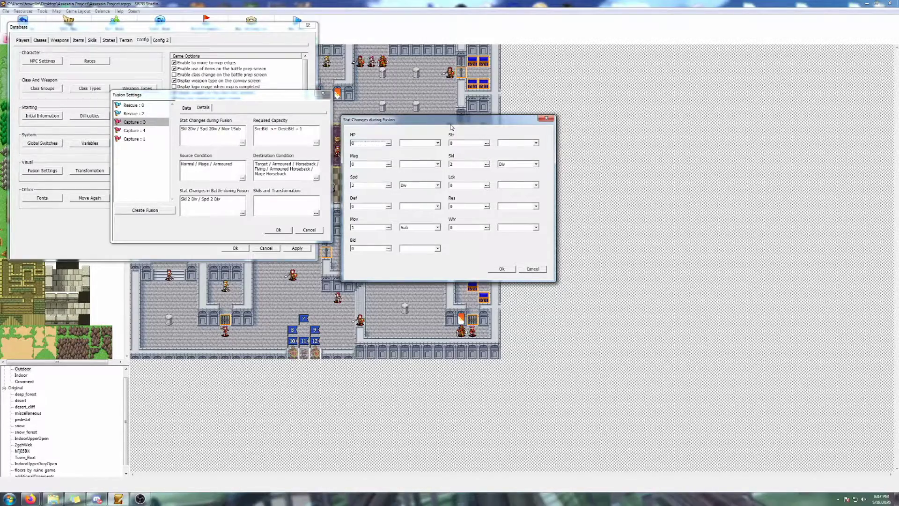
key(Escape)
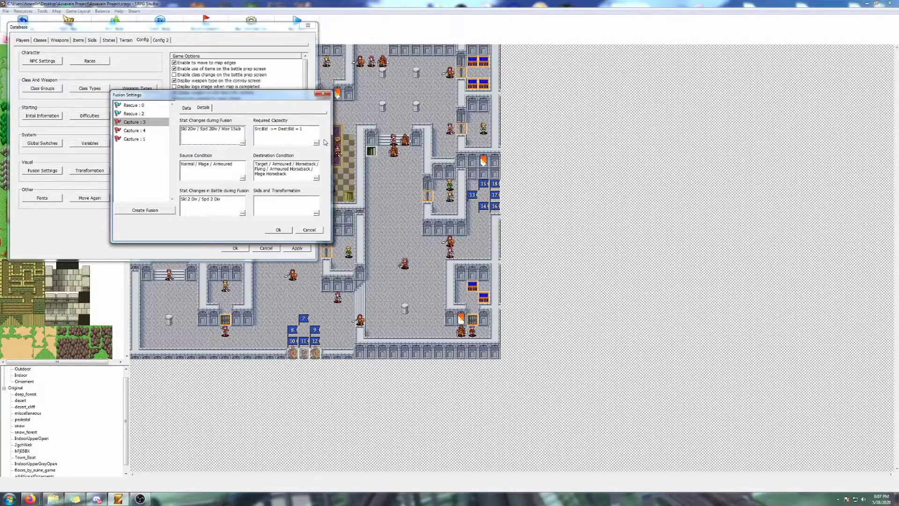
Review the Required Capacity comparison and the Source Condition class types of the Capture : 3 fusion.
click(316, 142)
drag(229, 111, 438, 147)
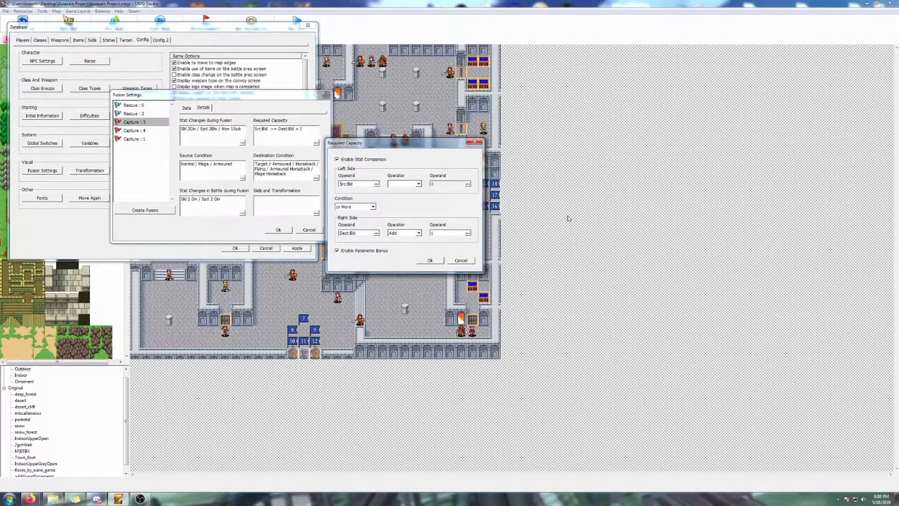
click(430, 260)
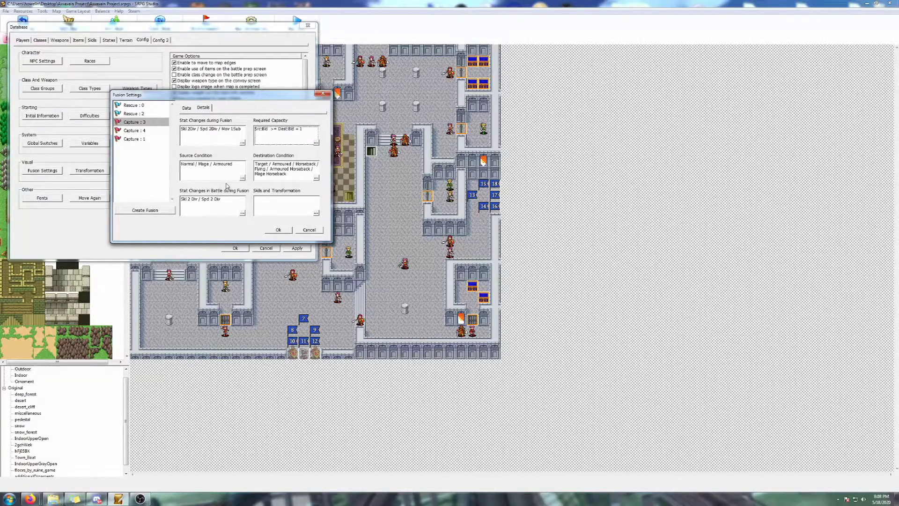
double_click(226, 176)
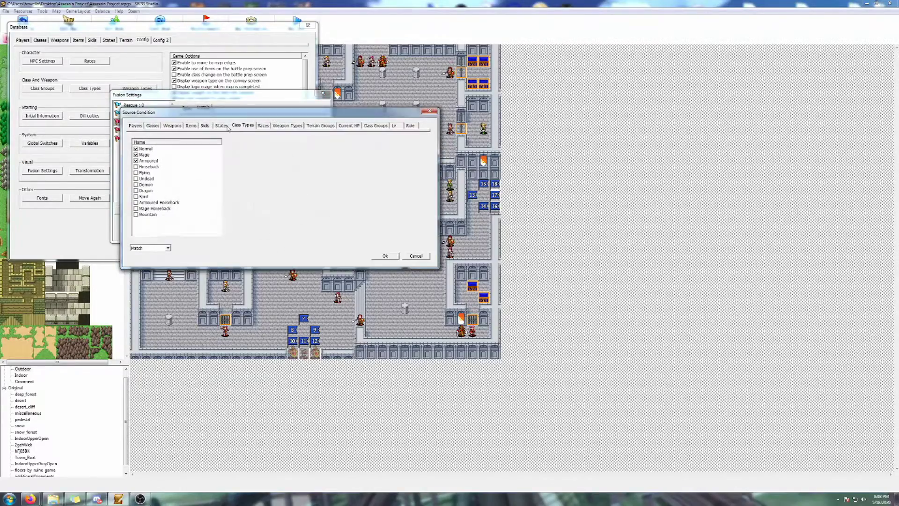
drag(233, 114, 270, 256)
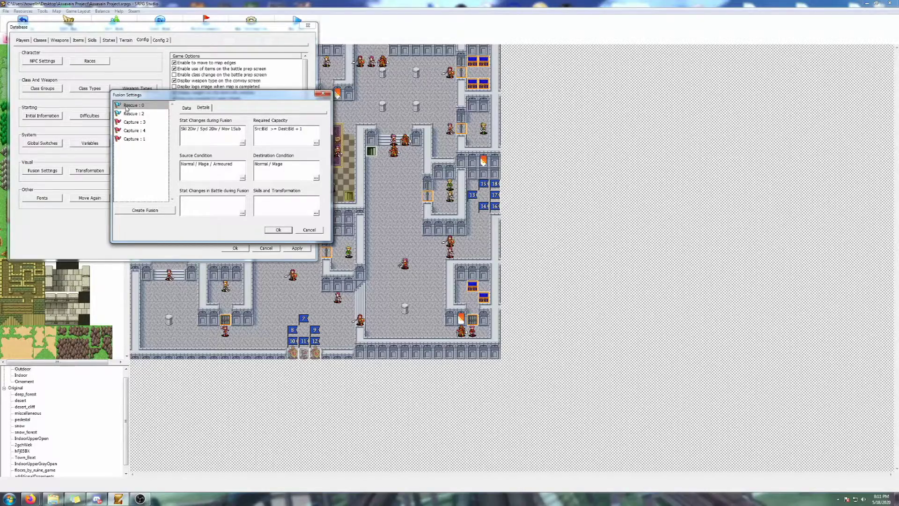
Compare the detail settings of the Rescue : 2 and Rescue : 0 fusions.
click(132, 113)
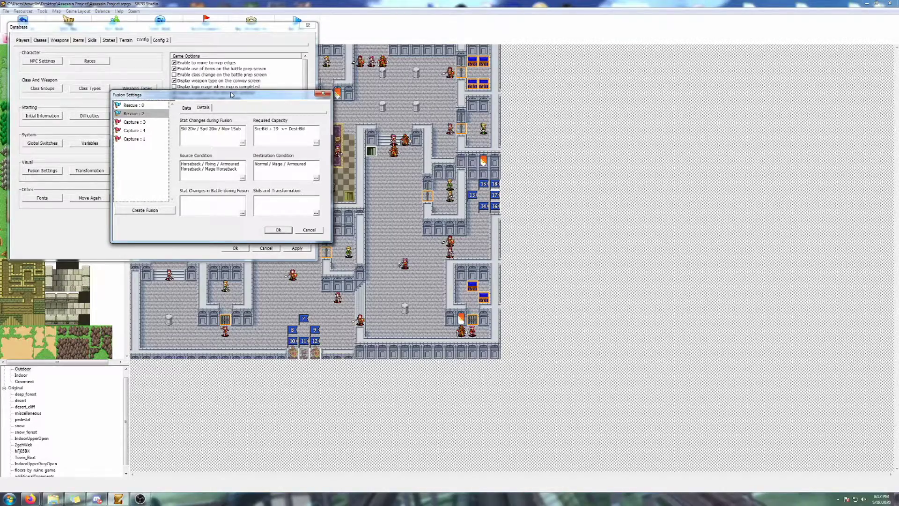
key(Up)
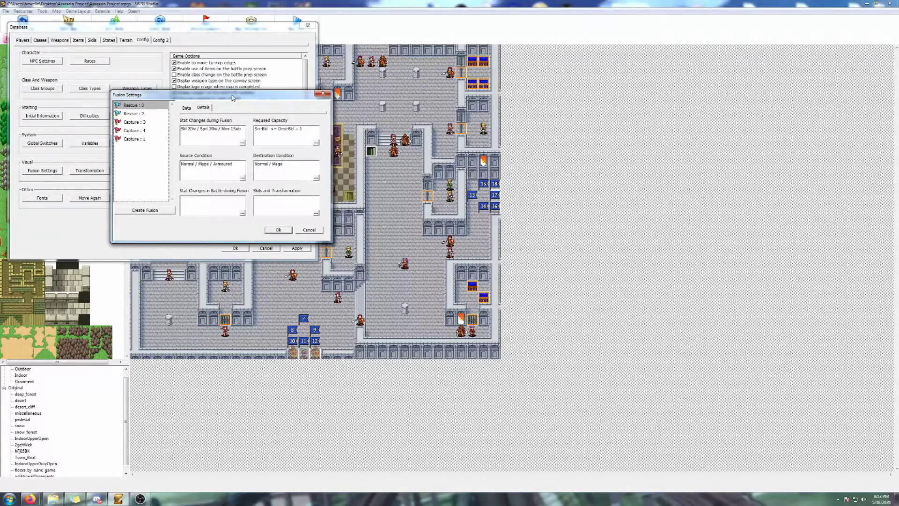
Inspect the Stat Changes in Battle during Fusion of the Capture : 3 fusion.
click(144, 123)
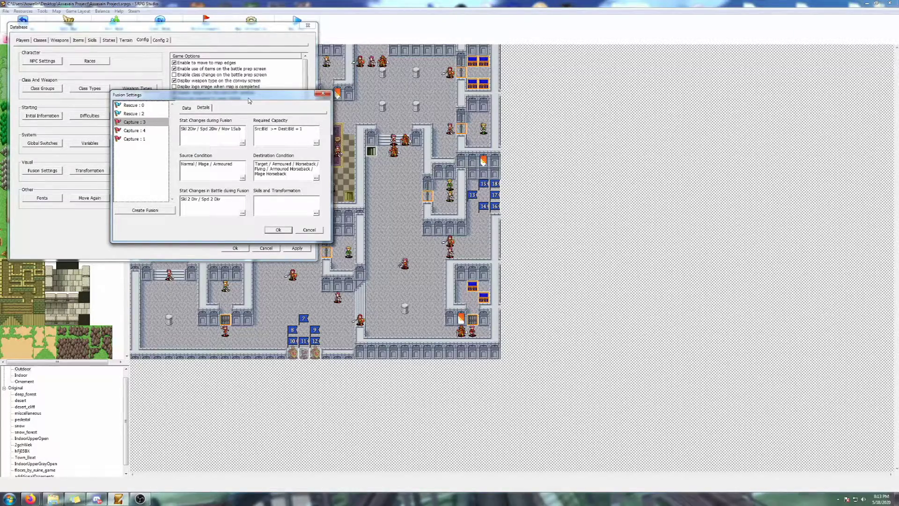
click(242, 213)
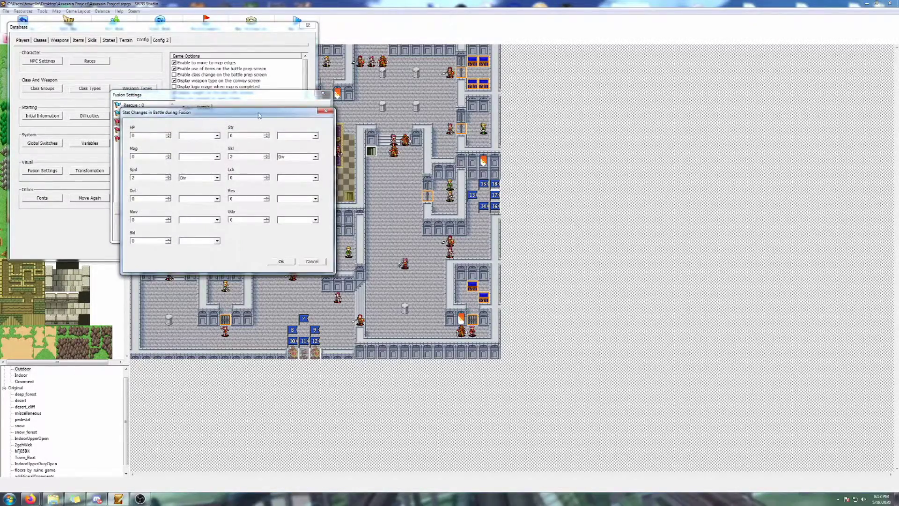
drag(260, 116, 466, 155)
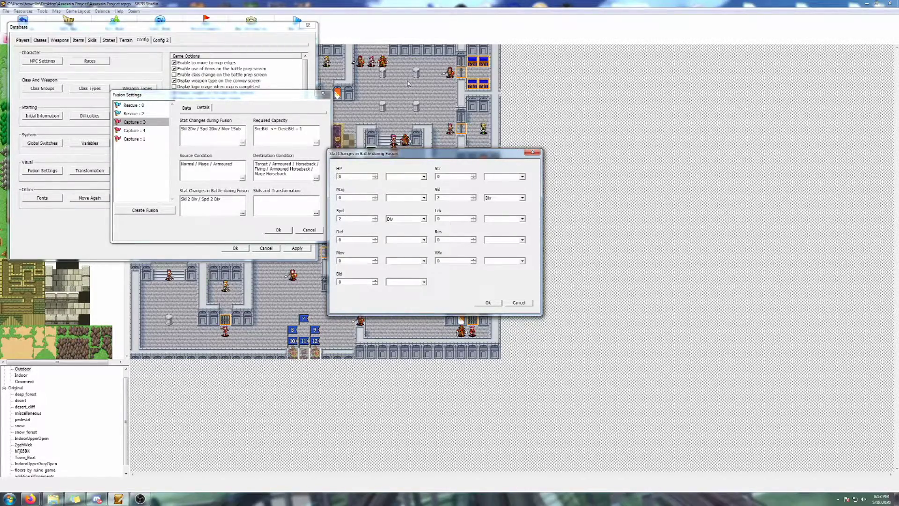
key(Return)
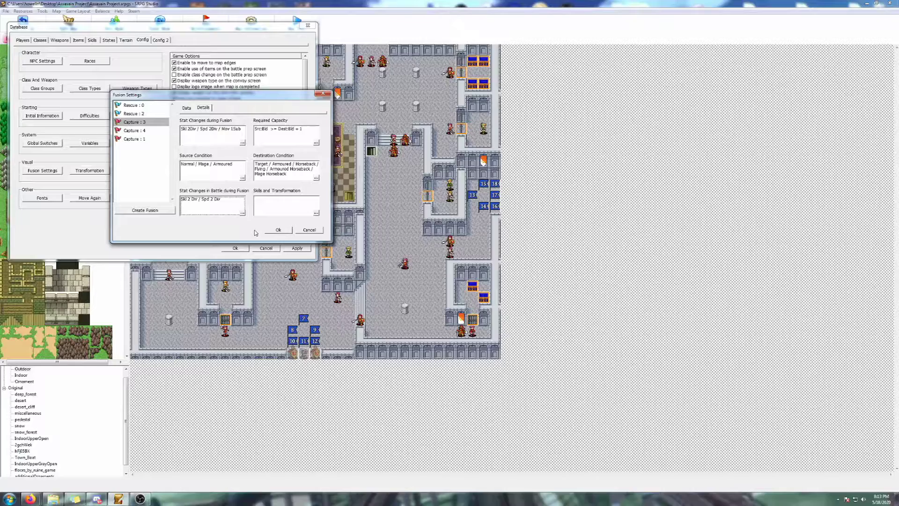
Include Unit skills in the Skills and Transformation settings of the Rescue : 0 fusion.
click(133, 105)
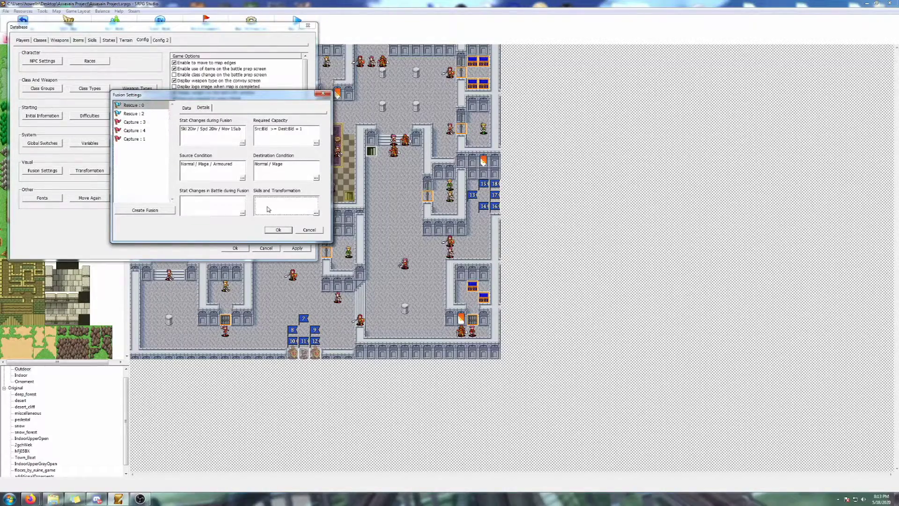
click(316, 213)
drag(172, 114, 358, 115)
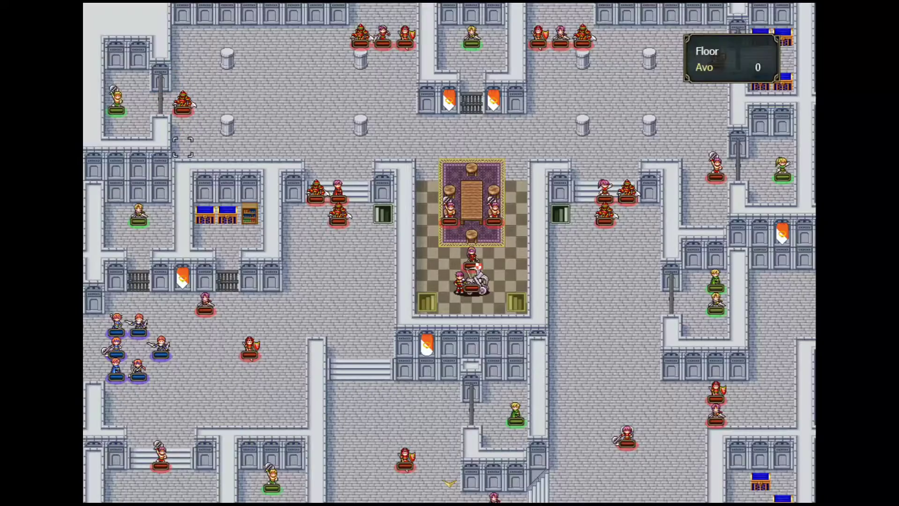
In the game test, bring up the Apprentice's unit details and read through his class skills.
key(Down)
key(Down)
key(Down)
key(Down)
key(Down)
key(Down)
key(Down)
key(Down)
key(Down)
key(Left)
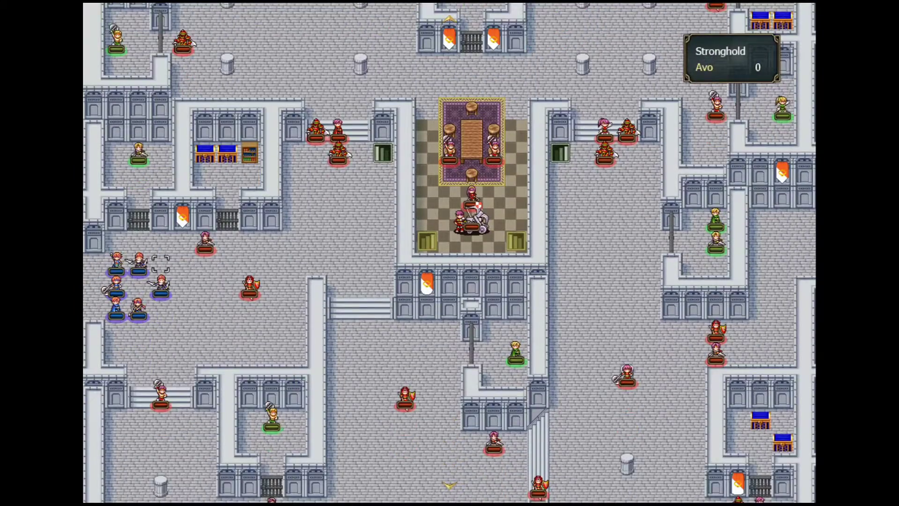
key(x)
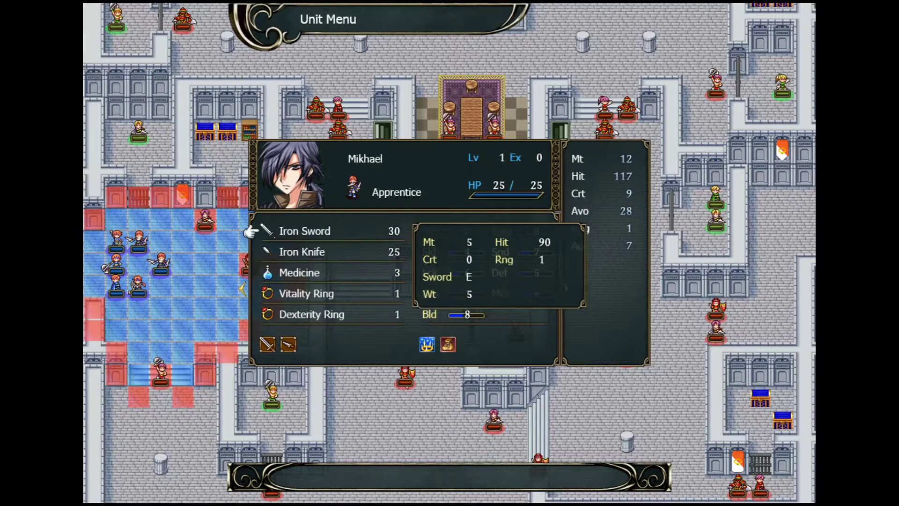
key(Up)
key(Left)
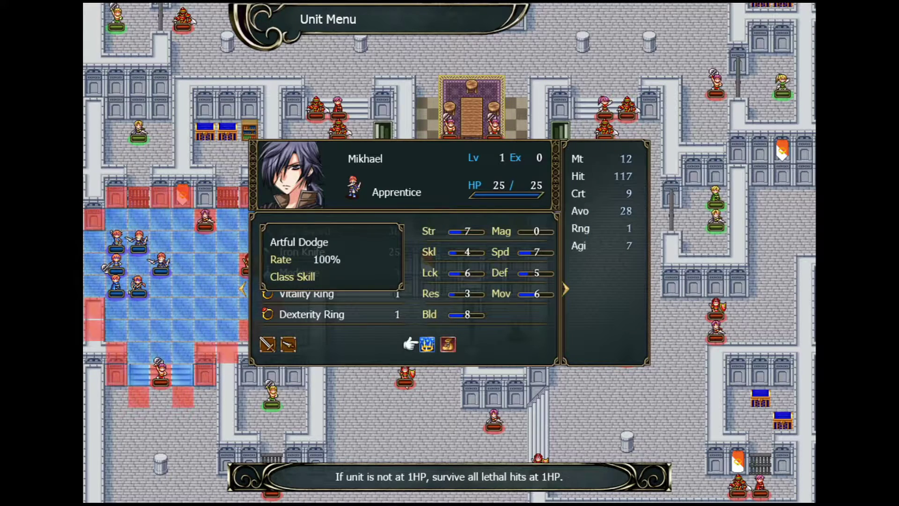
key(Right)
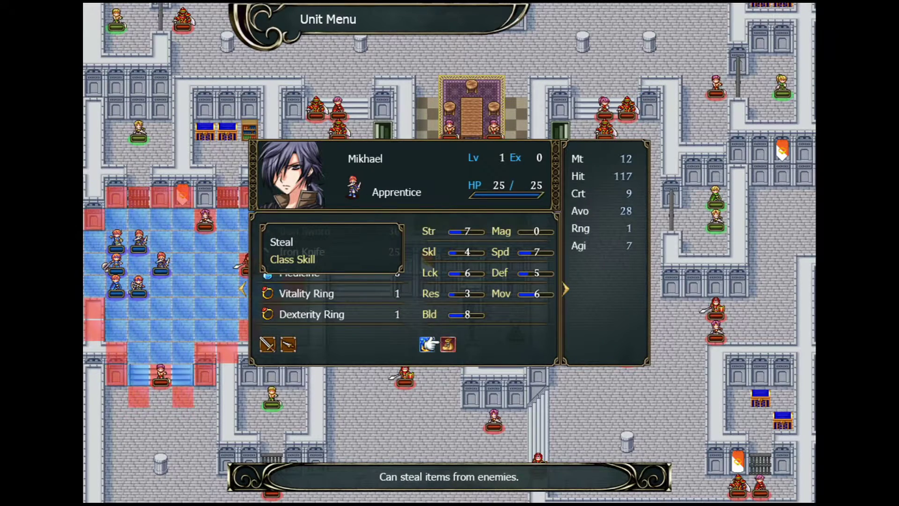
Bring up the Cleric's unit details and read the description of the Charisma skill.
key(Escape)
key(Escape)
key(Up)
key(Left)
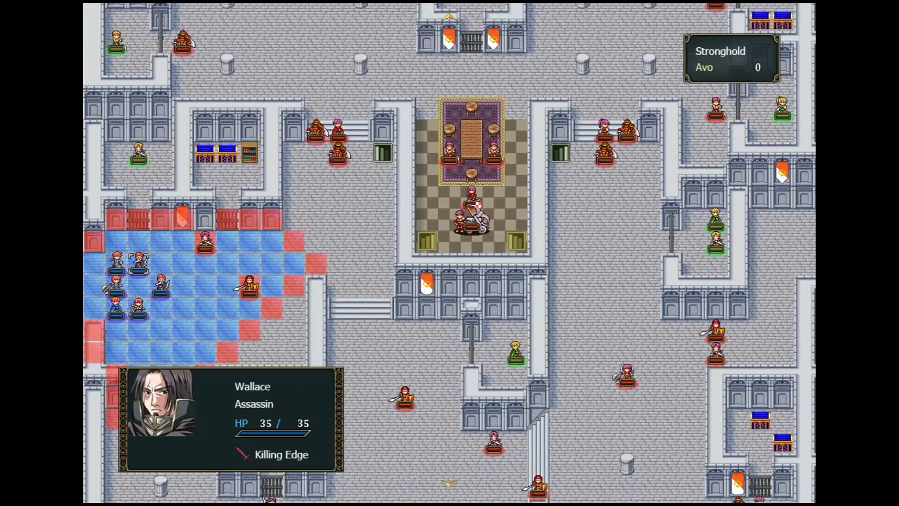
key(Left)
key(c)
key(z)
key(z)
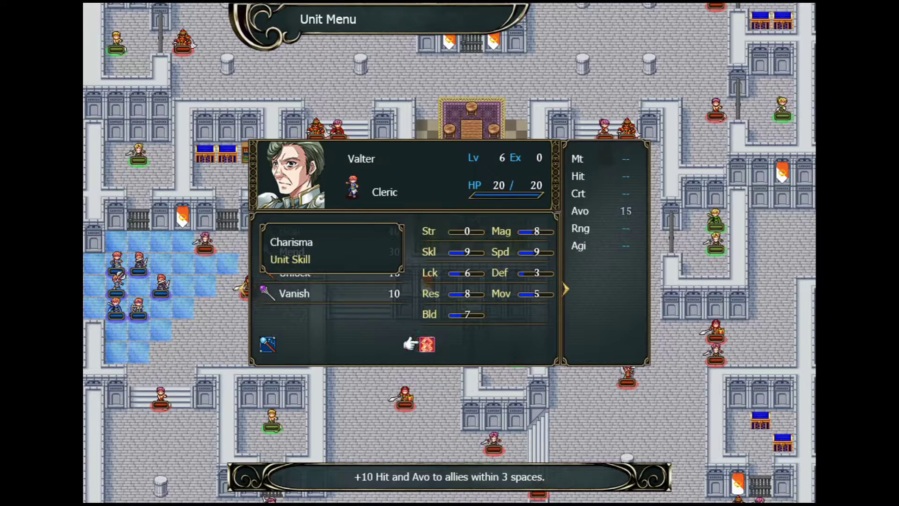
key(Escape)
key(Escape)
Move the Apprentice next to the Cleric and rescue the Cleric.
key(Right)
key(Right)
key(Down)
key(z)
key(Up)
key(Up)
key(Left)
key(Left)
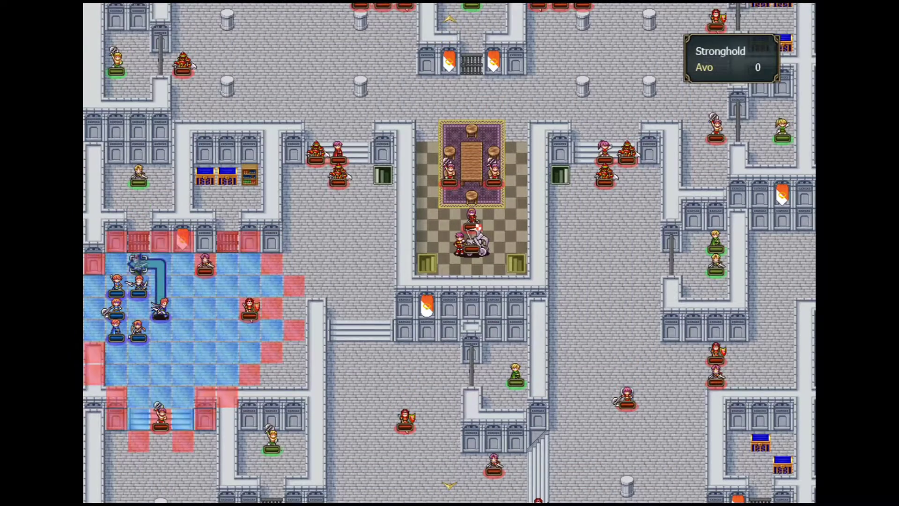
key(z)
key(Up)
key(Up)
key(z)
key(z)
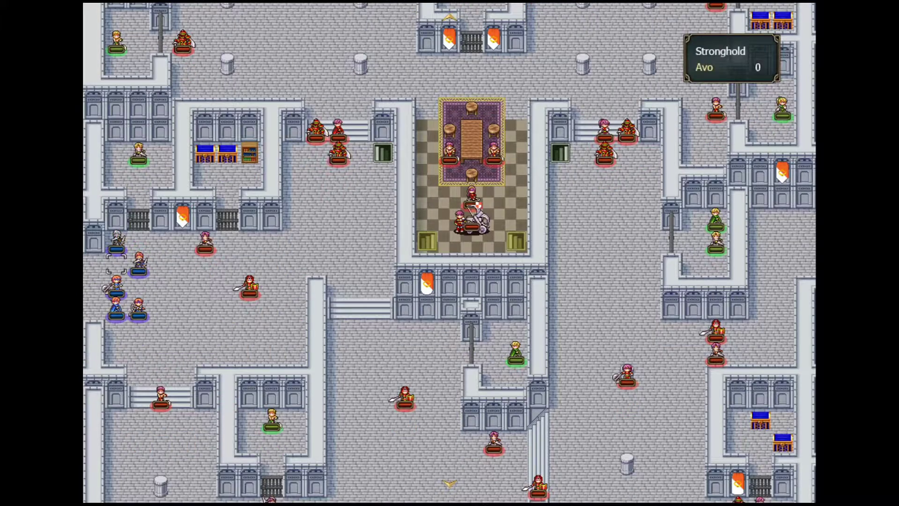
Check the skills in the Apprentice's unit details for the Charisma fusion skill from the rescued Cleric.
key(Up)
key(c)
key(z)
key(z)
key(Right)
key(Right)
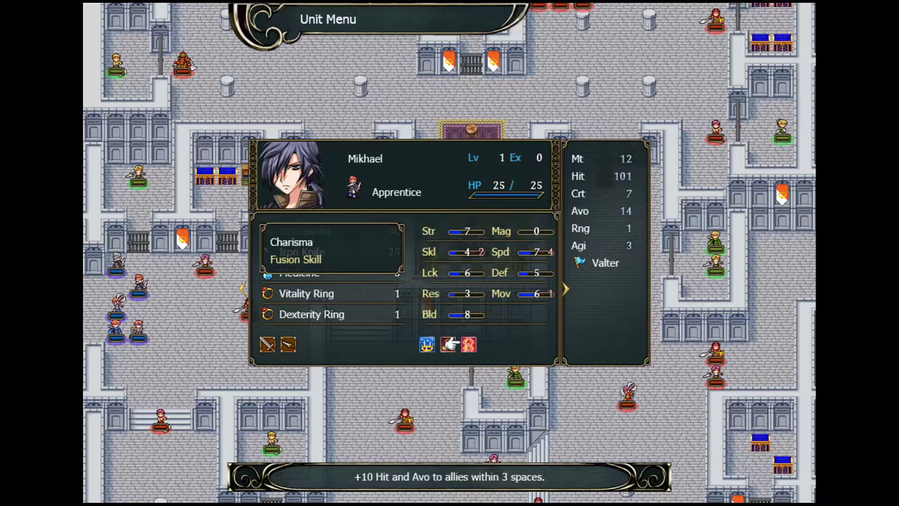
key(Escape)
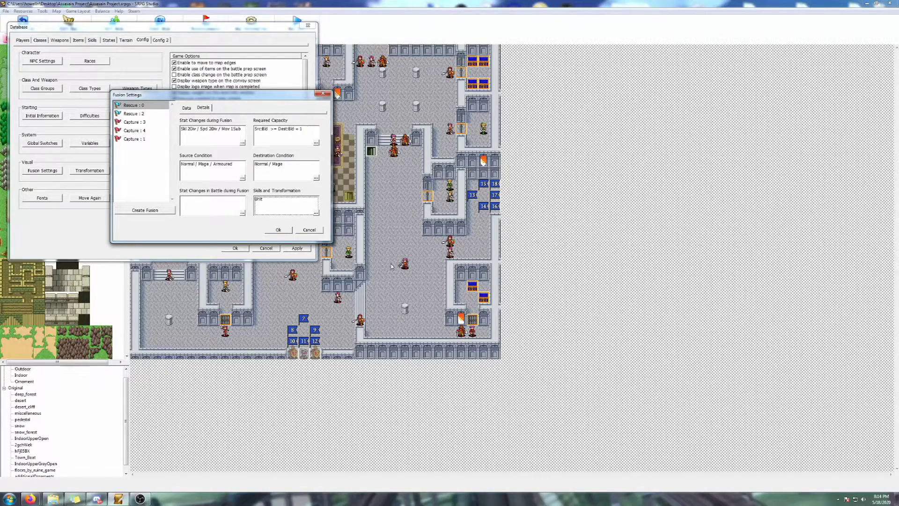
Set the Transform of the Rescue : 0 fusion to Skeleton in its Skills and Transformation settings.
double_click(294, 202)
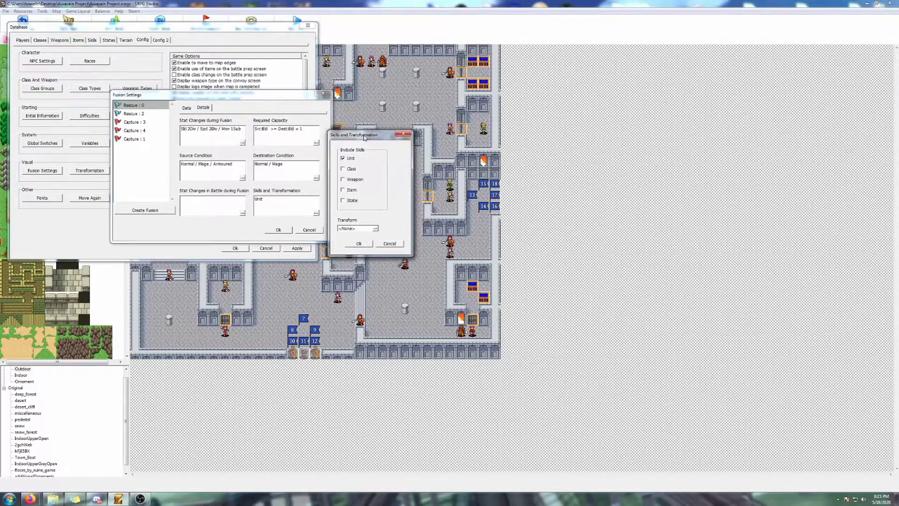
click(375, 229)
click(363, 171)
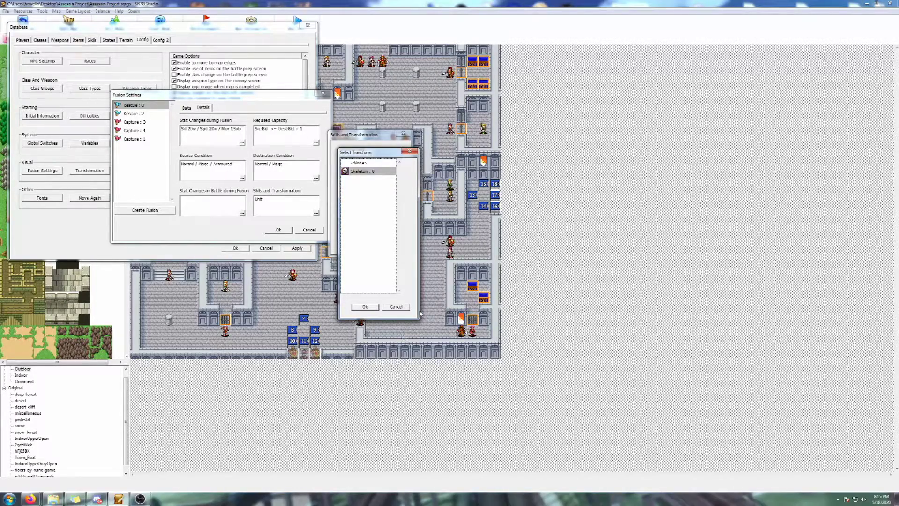
click(364, 307)
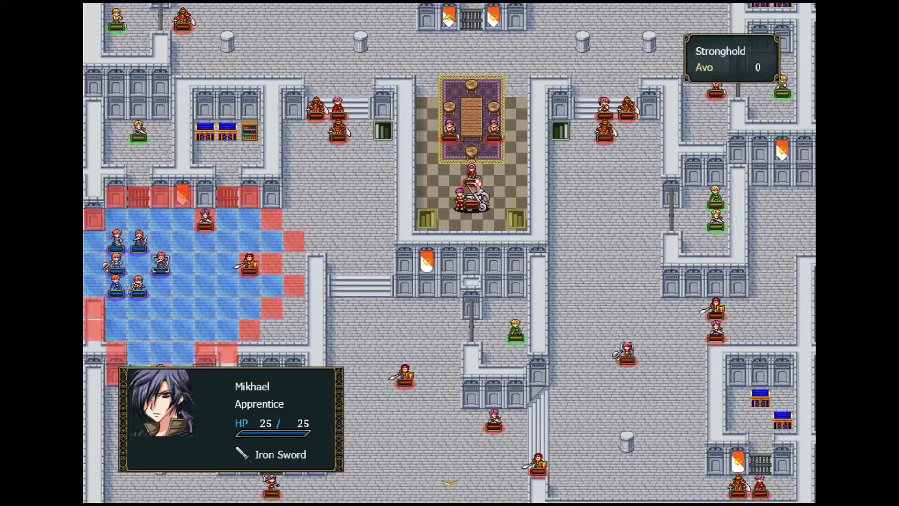
In the game test, have the Apprentice rescue a neighbouring ally to trigger the fusion transformation.
key(Return)
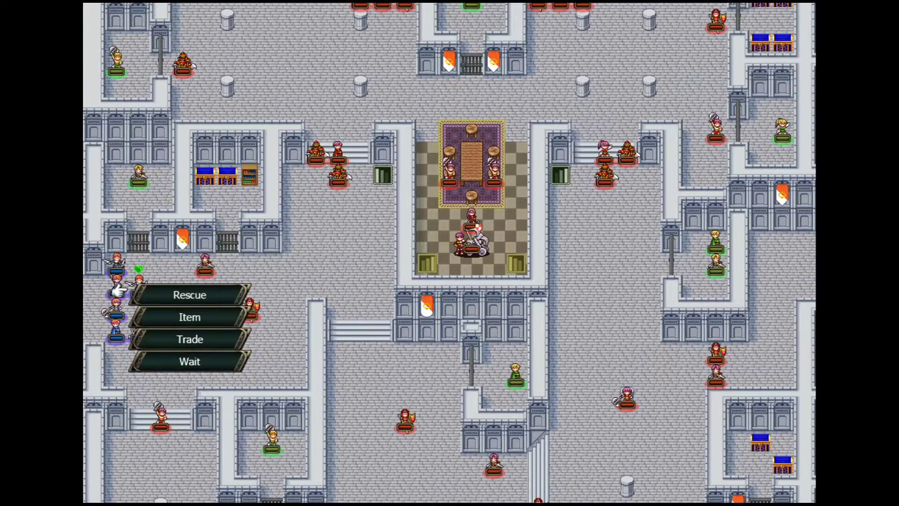
key(Return)
key(Return)
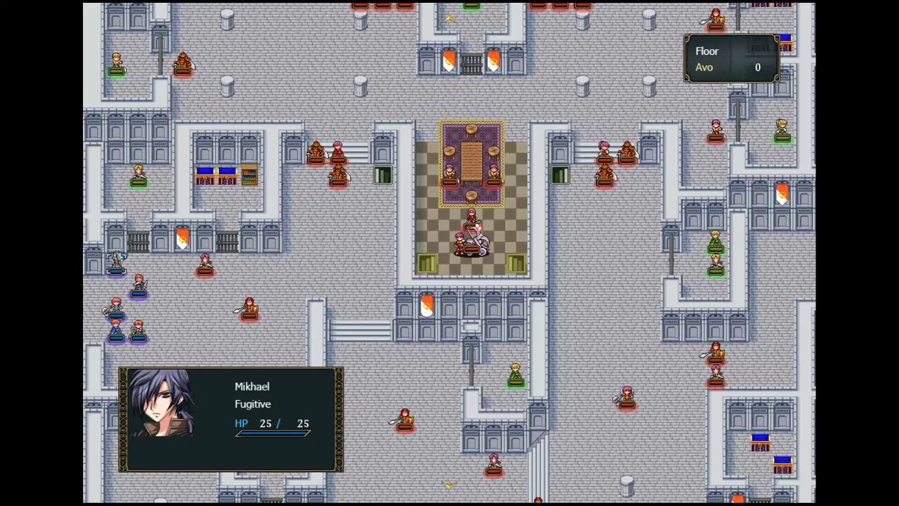
Open the Fugitive's unit details in the game test and inspect the Charisma fusion skill's description.
key(Return)
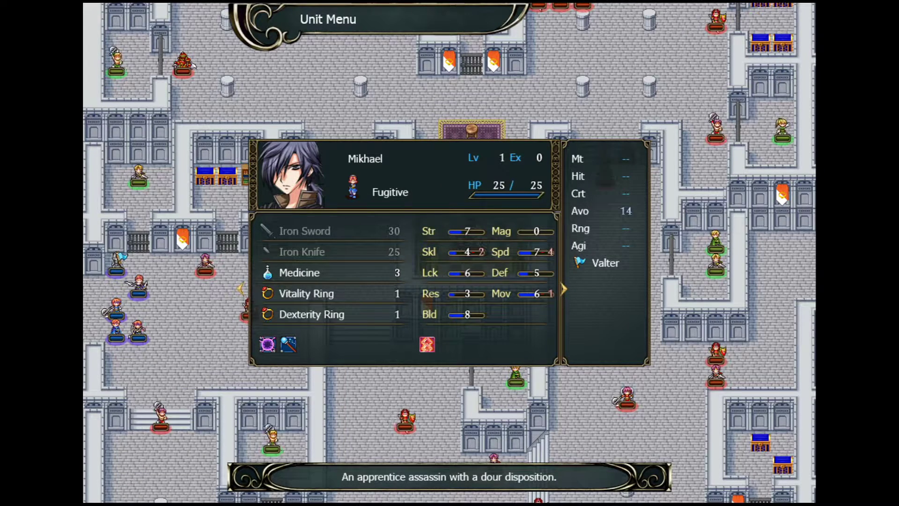
key(Return)
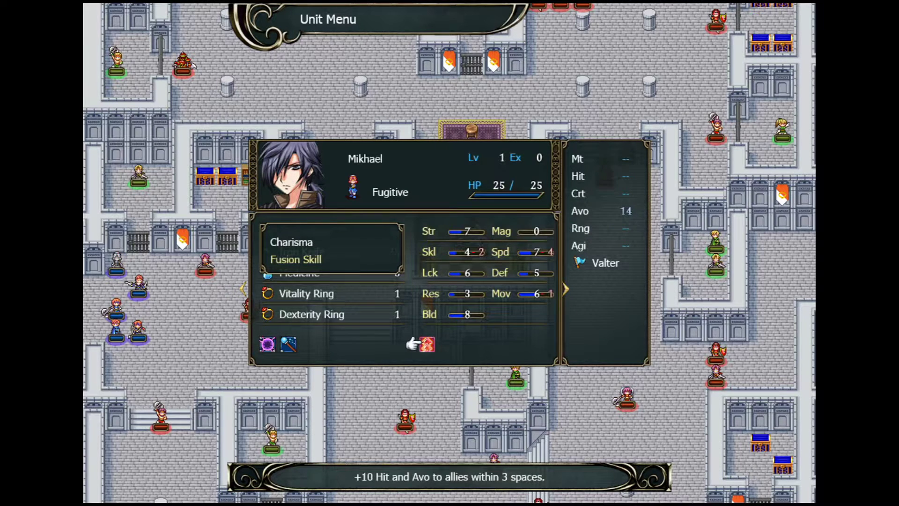
key(Escape)
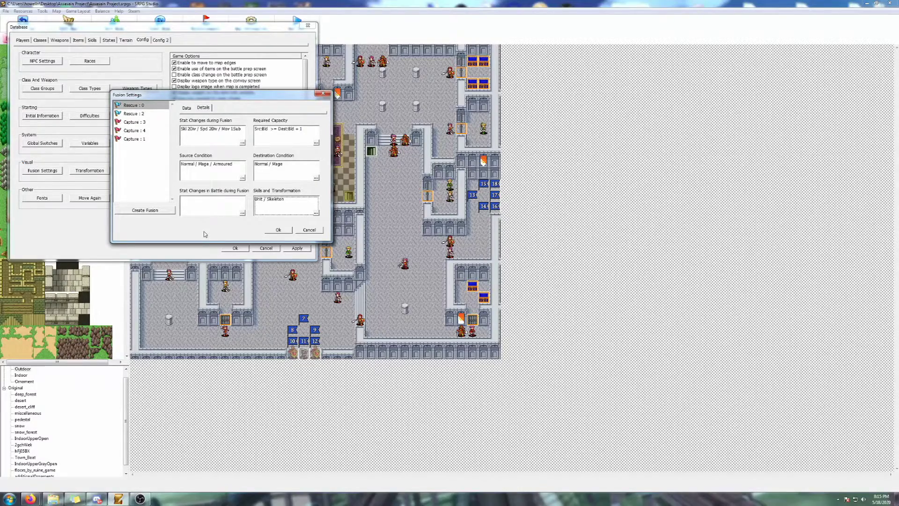
Close the fusion settings and review the default enabled fusions of the Normal difficulty.
click(276, 231)
click(102, 117)
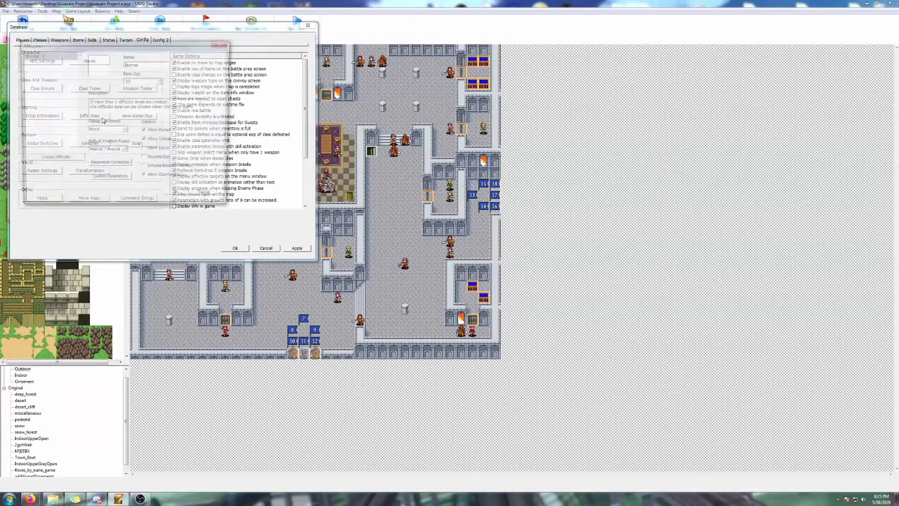
drag(147, 51, 269, 112)
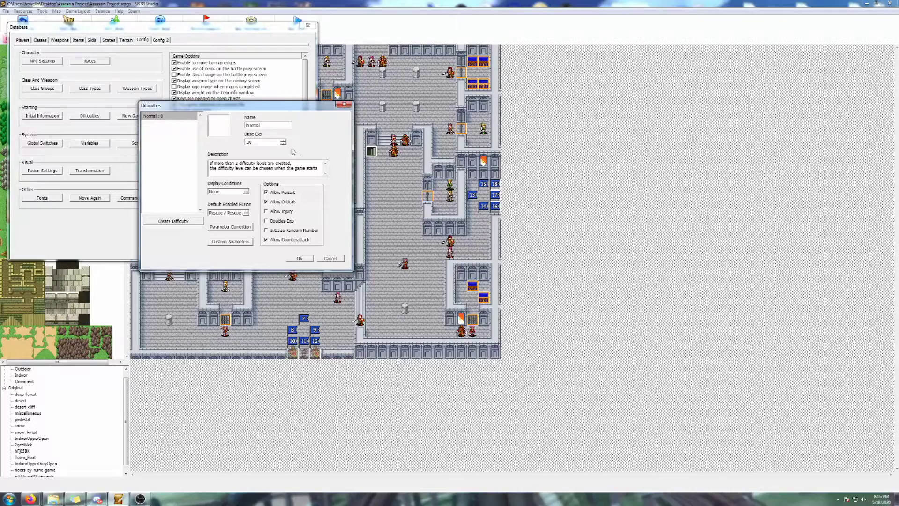
click(231, 213)
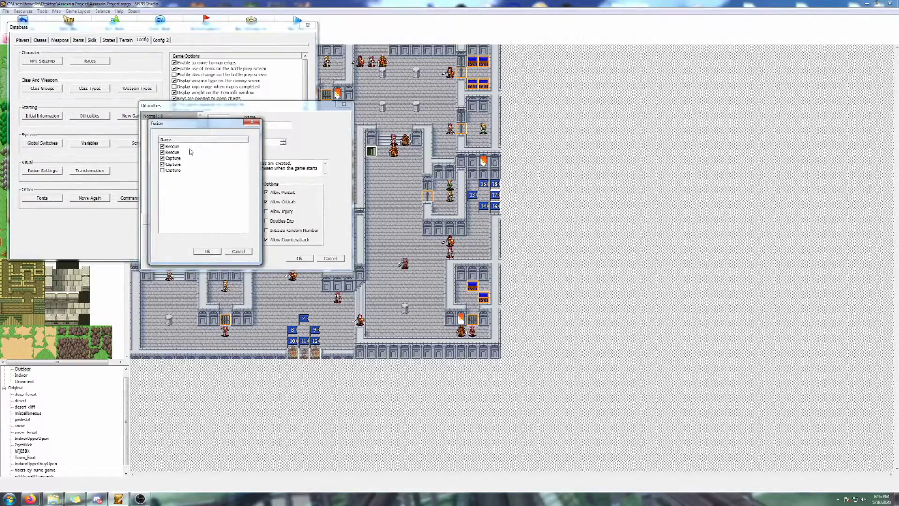
click(219, 253)
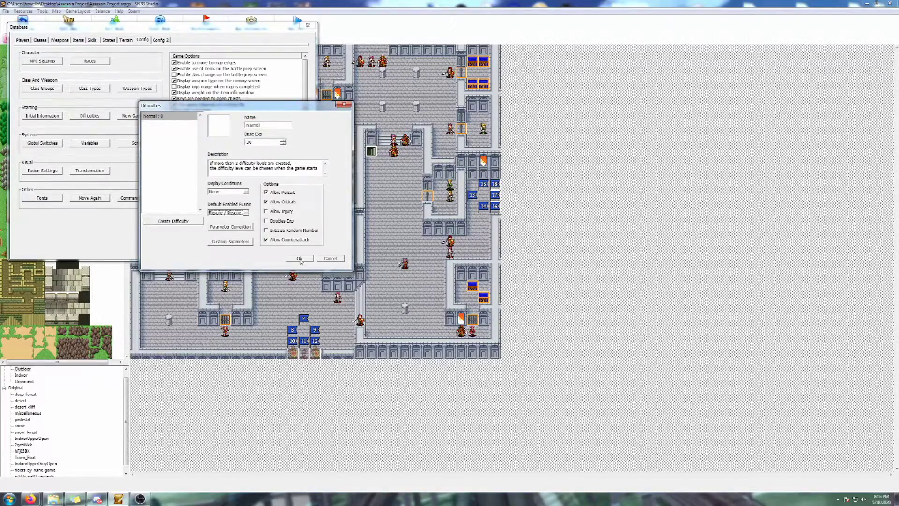
click(299, 259)
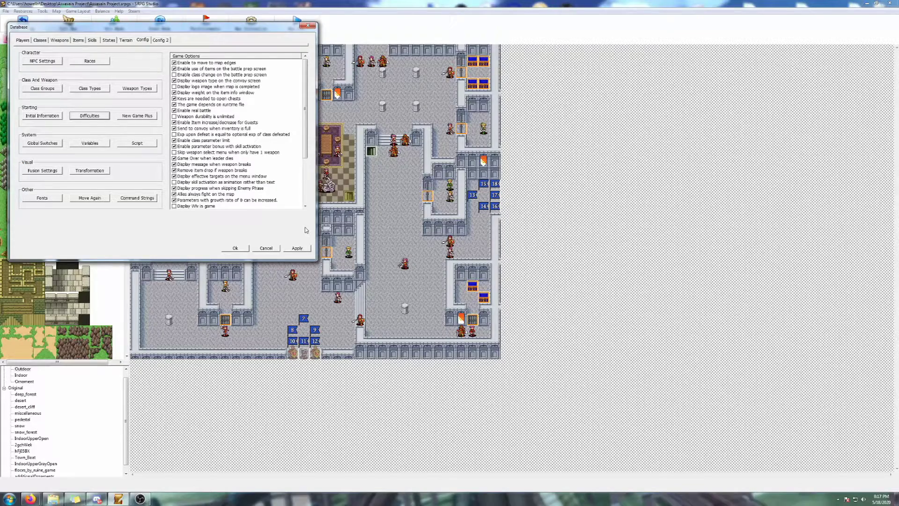